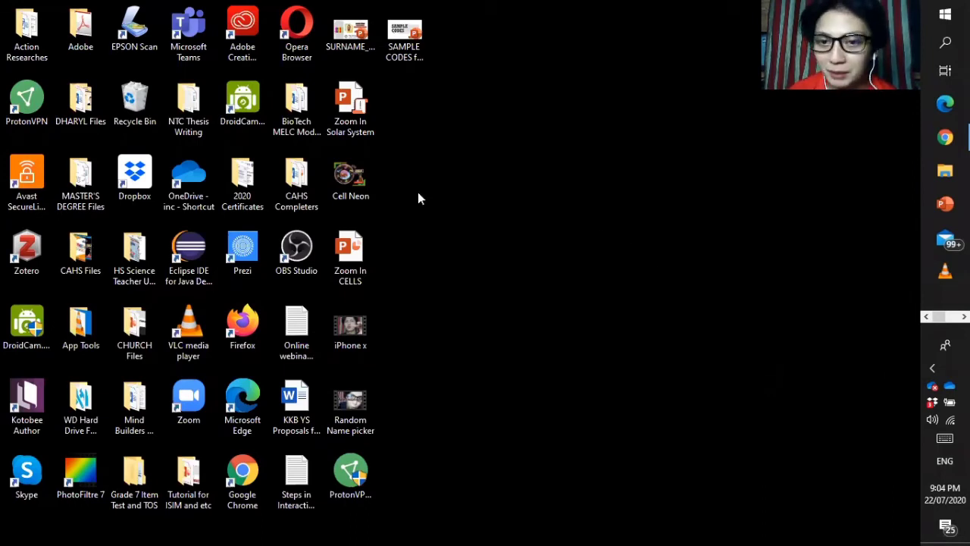
# Launch ProtonVPN from the desktop and bring forward Chrome's IP lookup showing 120.29.117.119
pyautogui.doubleClick(365, 492)
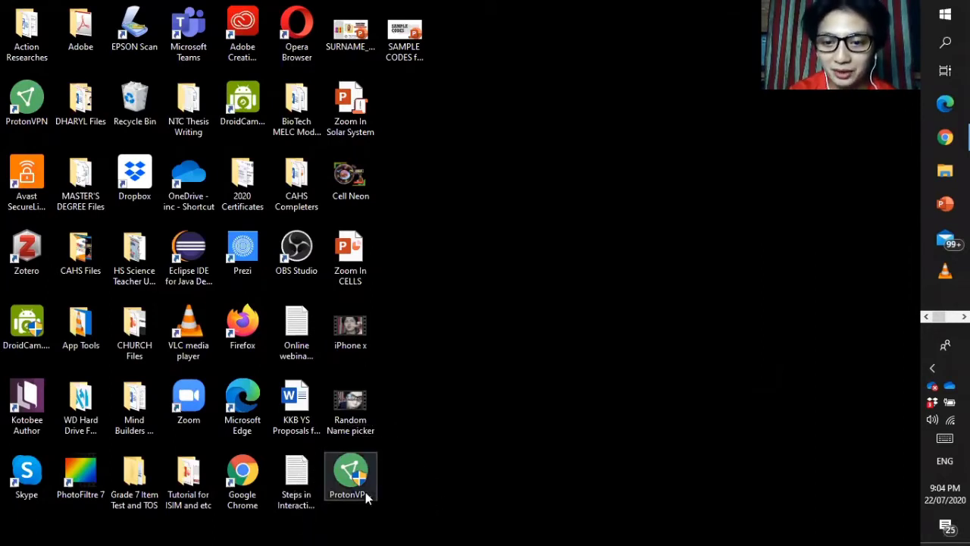
pyautogui.doubleClick(365, 492)
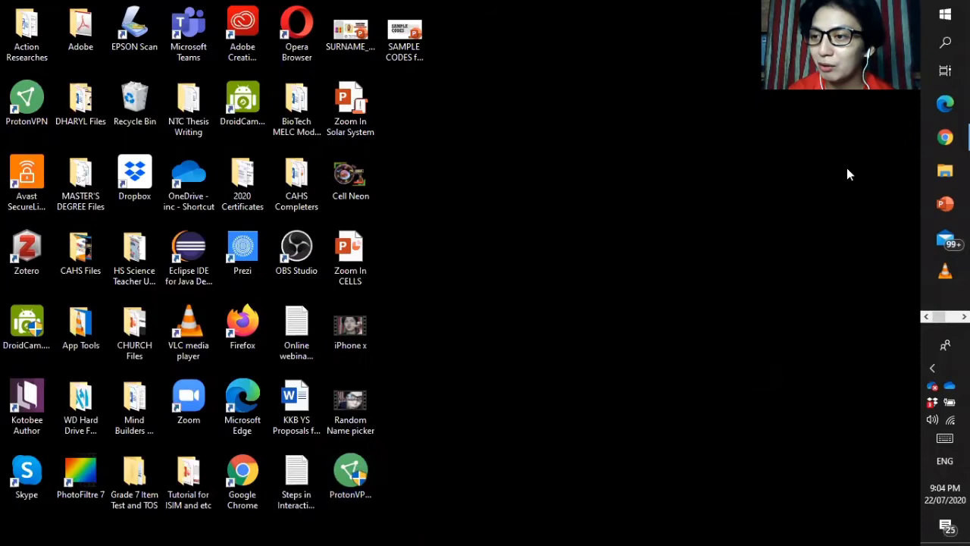
pyautogui.click(946, 137)
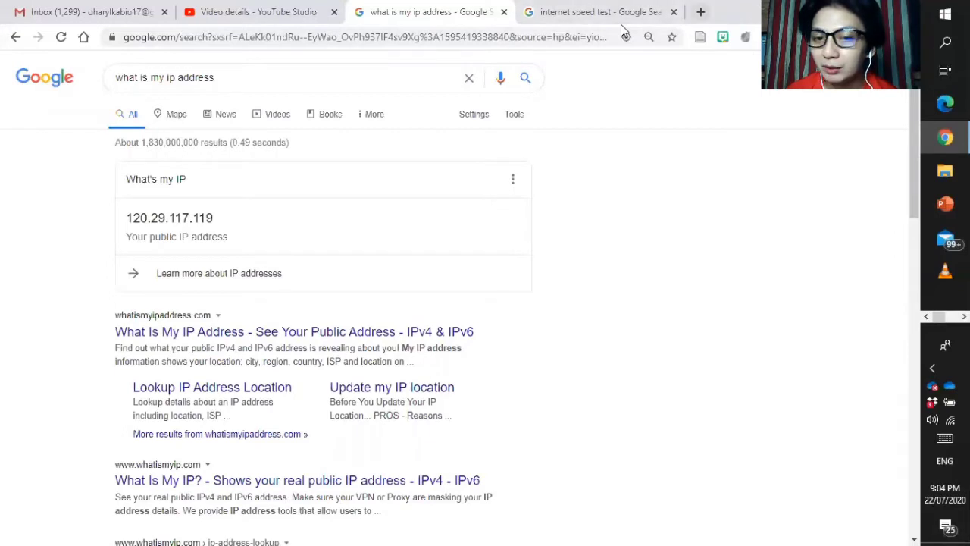
# Open a new Chrome tab and search for 'protonvpn' from the address bar
pyautogui.hotkey('ctrl', 't')
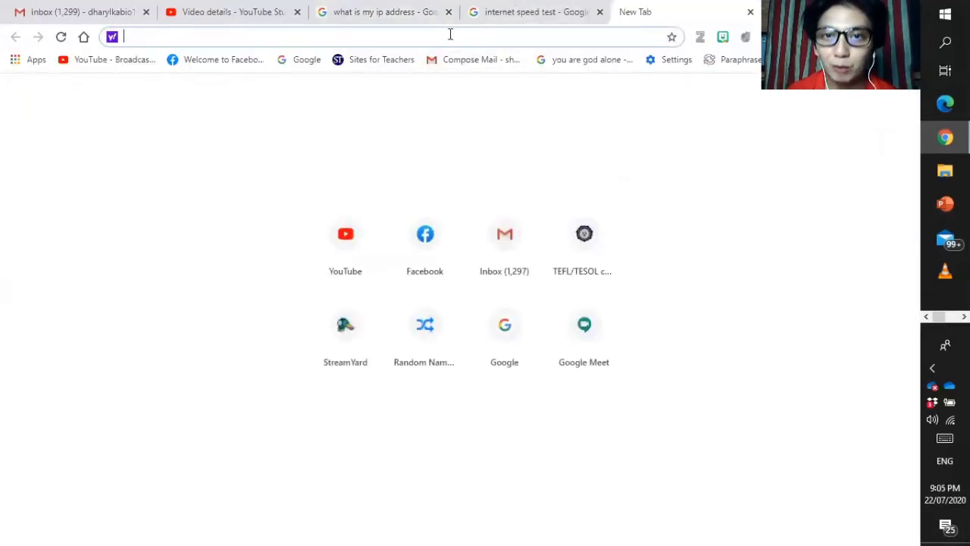
pyautogui.write('pr')
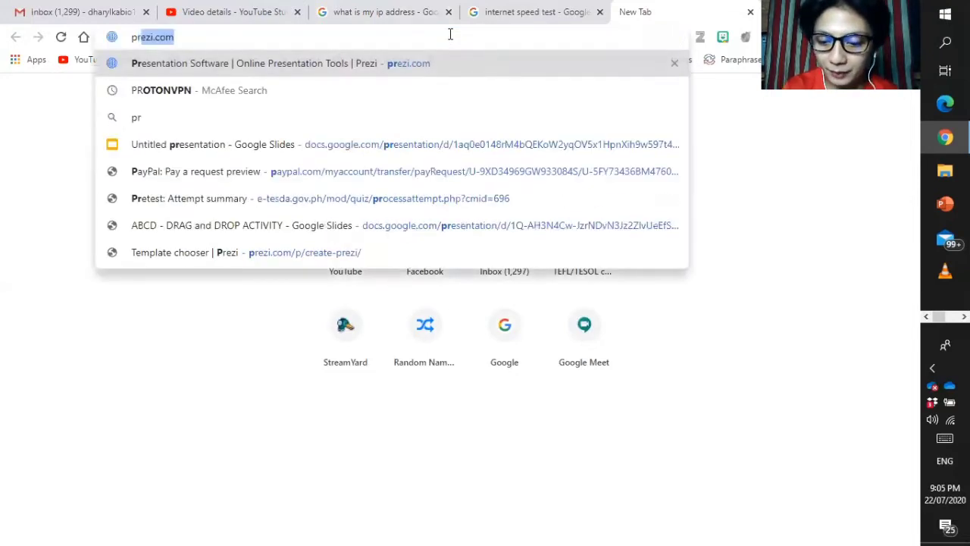
pyautogui.write('oton')
pyautogui.press('BackSpace')
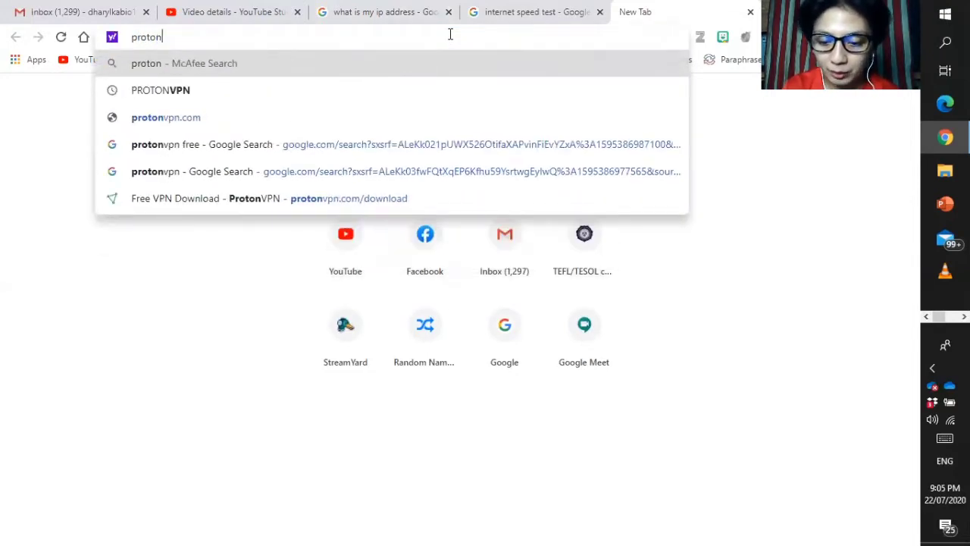
pyautogui.write('vpn')
pyautogui.press('Return')
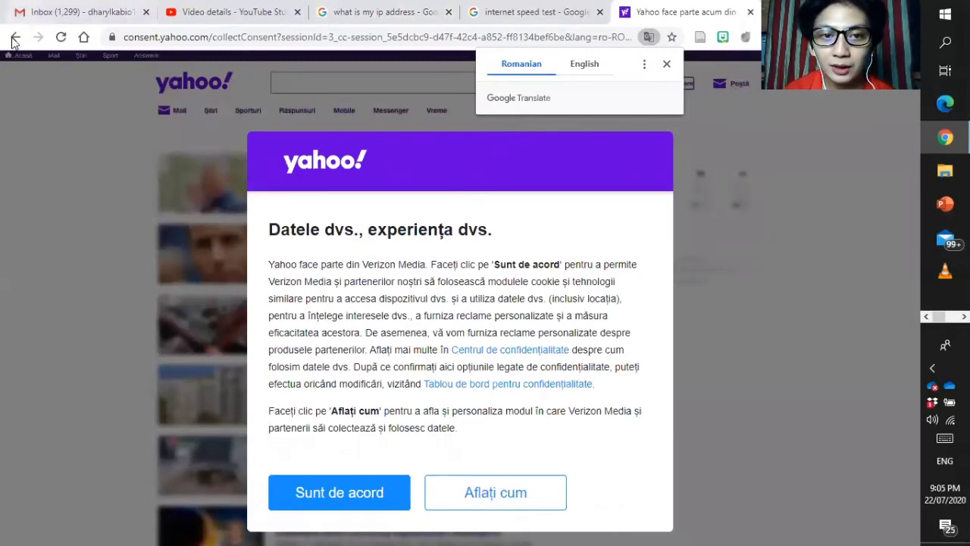
# Dismiss the translation offer and replace the Yahoo consent page with google.com
pyautogui.click(666, 65)
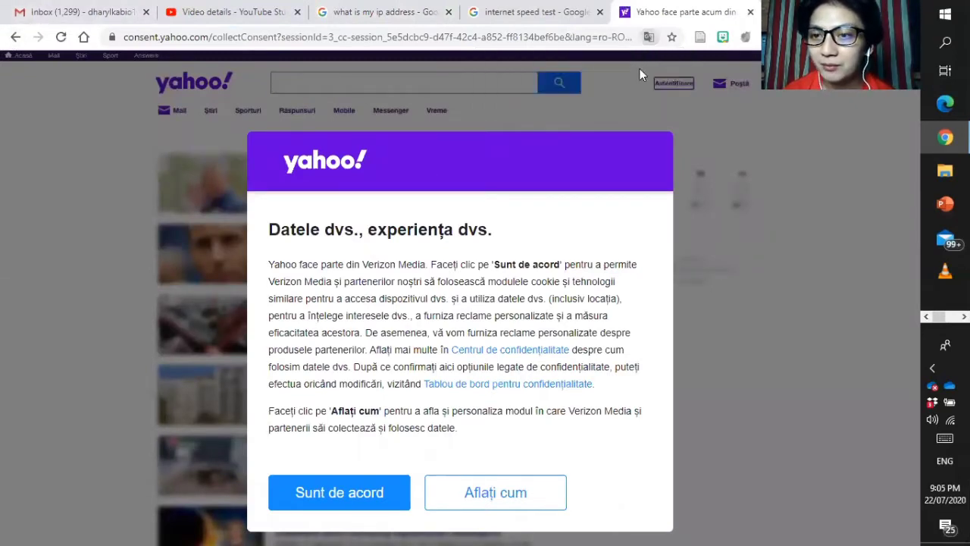
pyautogui.click(29, 16)
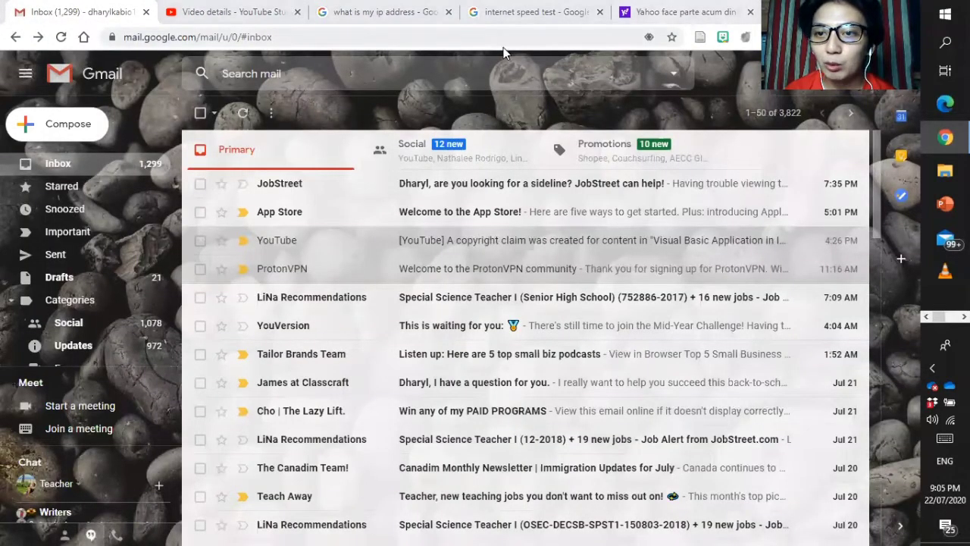
pyautogui.click(637, 12)
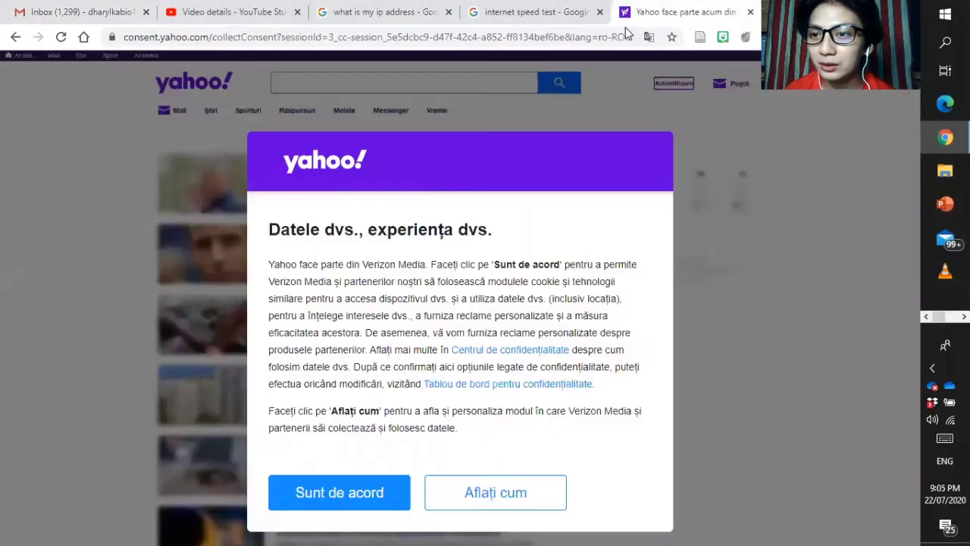
pyautogui.click(556, 43)
pyautogui.write('goog')
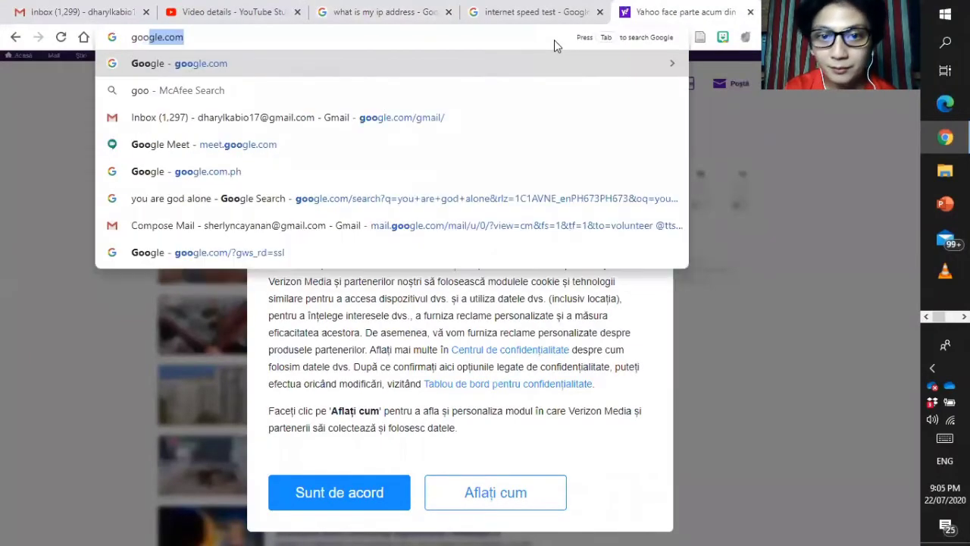
pyautogui.press('Return')
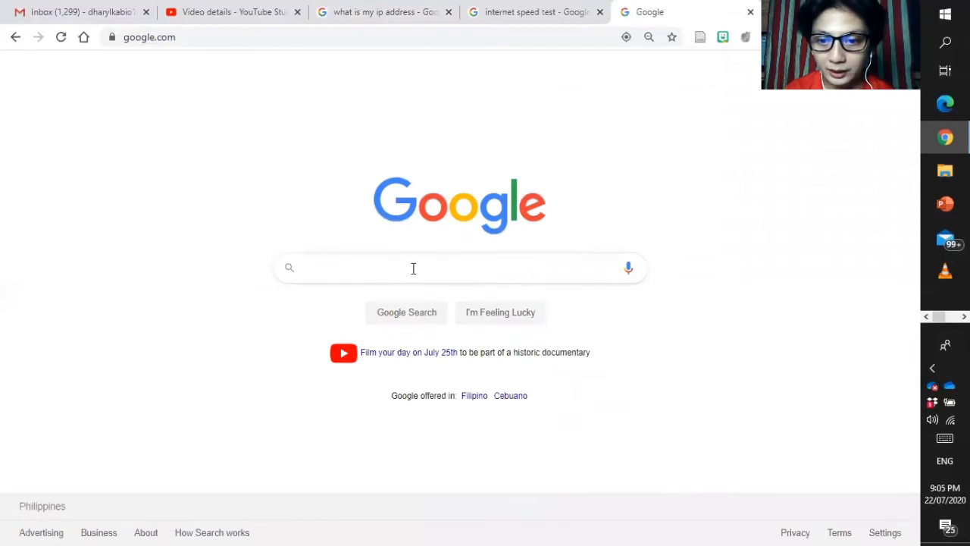
# Search Google for 'protonvpn' and scroll its results, led by ProtonVPN's official site
pyautogui.click(413, 268)
pyautogui.write('p')
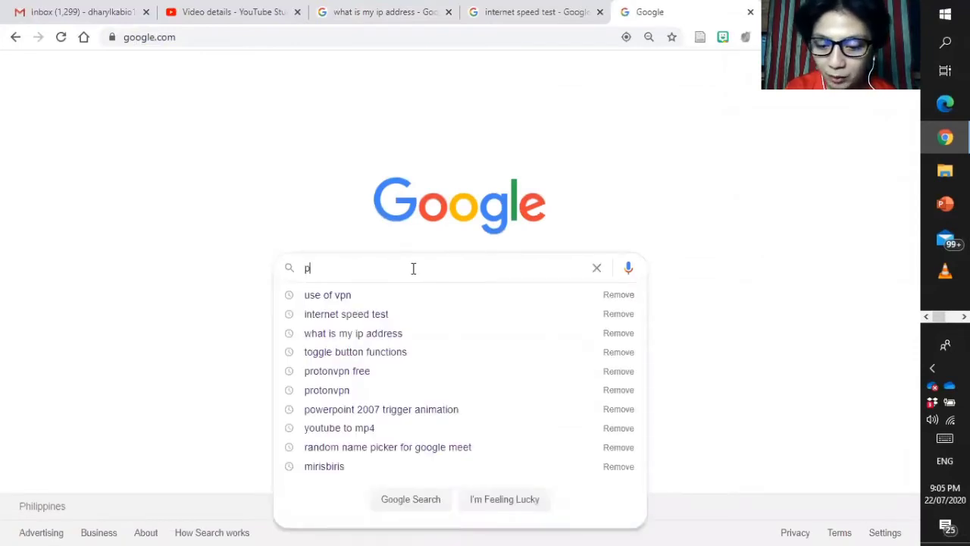
pyautogui.write('rotonvpn')
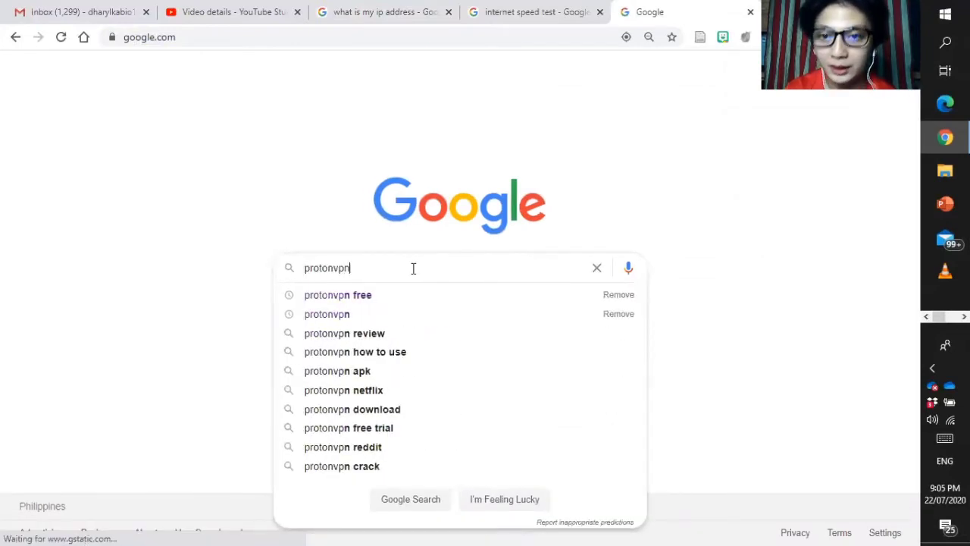
pyautogui.press('Return')
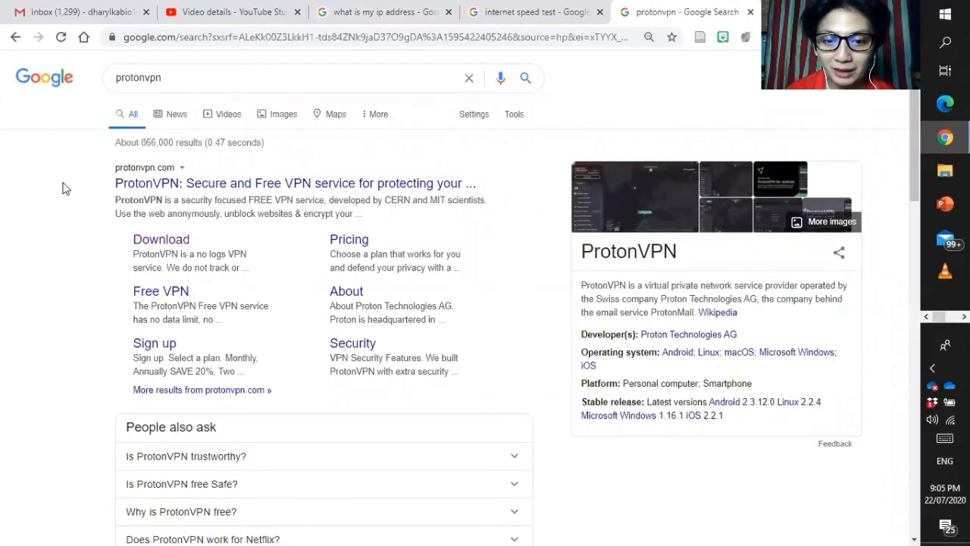
pyautogui.scroll(-3, 65, 188)
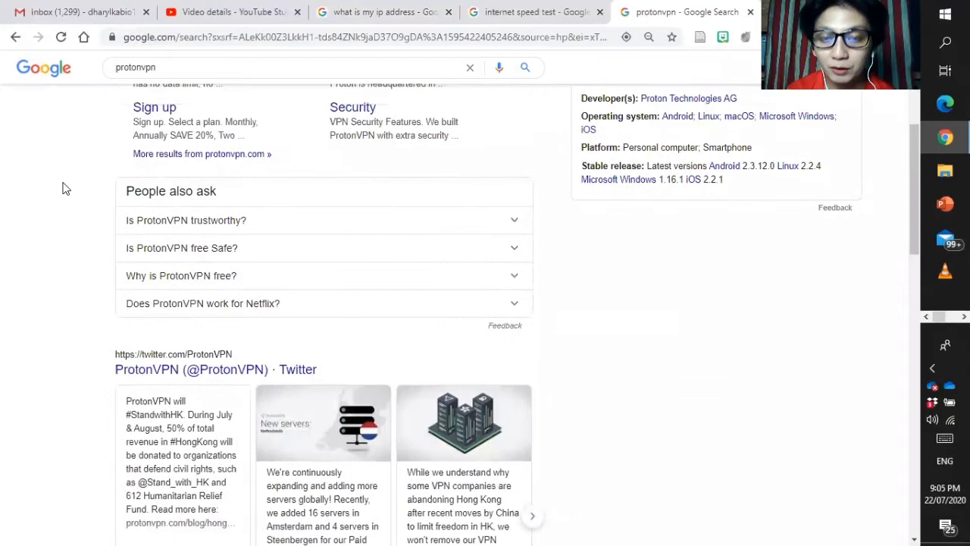
pyautogui.scroll(3, 65, 188)
pyautogui.click(266, 78)
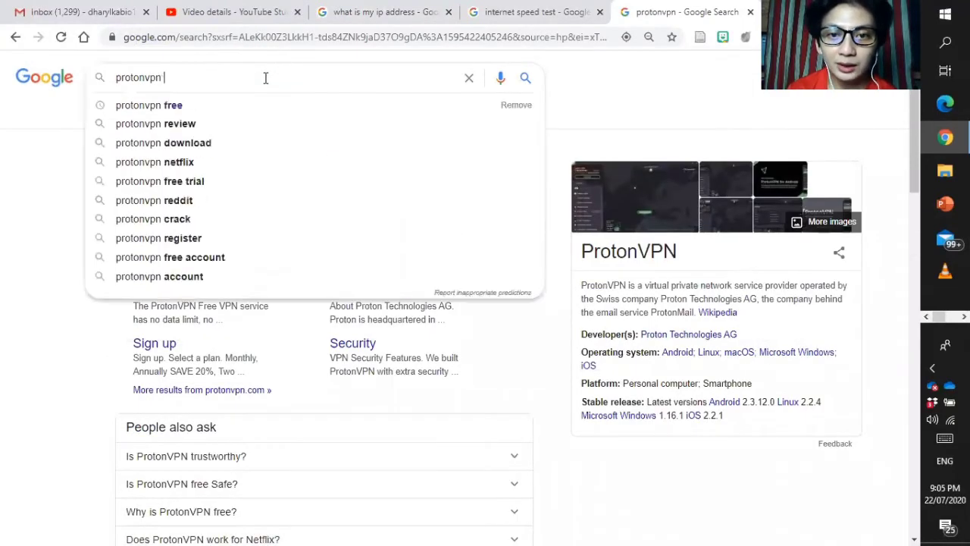
# Pick the 'protonvpn free' suggestion to get its roughly 508,000 results
pyautogui.click(184, 113)
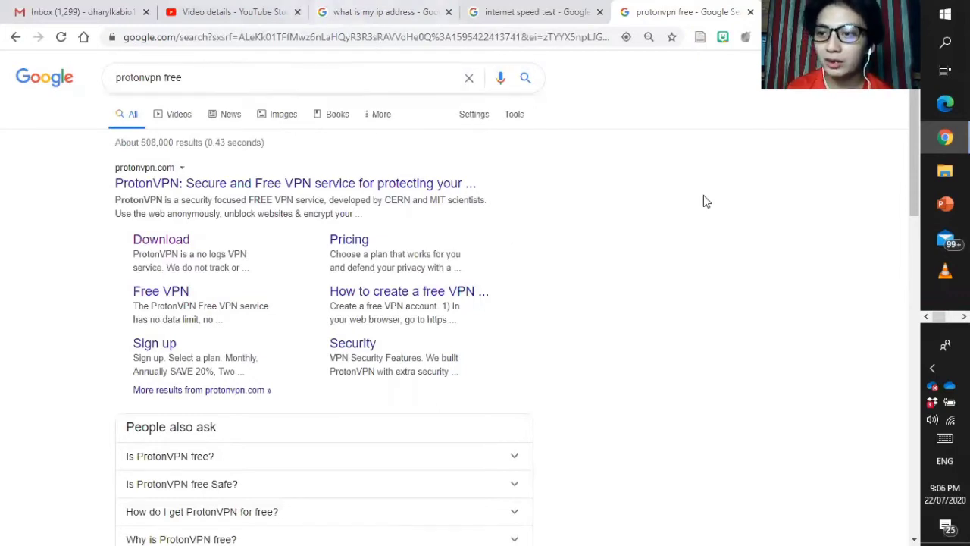
pyautogui.moveTo(940, 317); pyautogui.dragTo(952, 317)
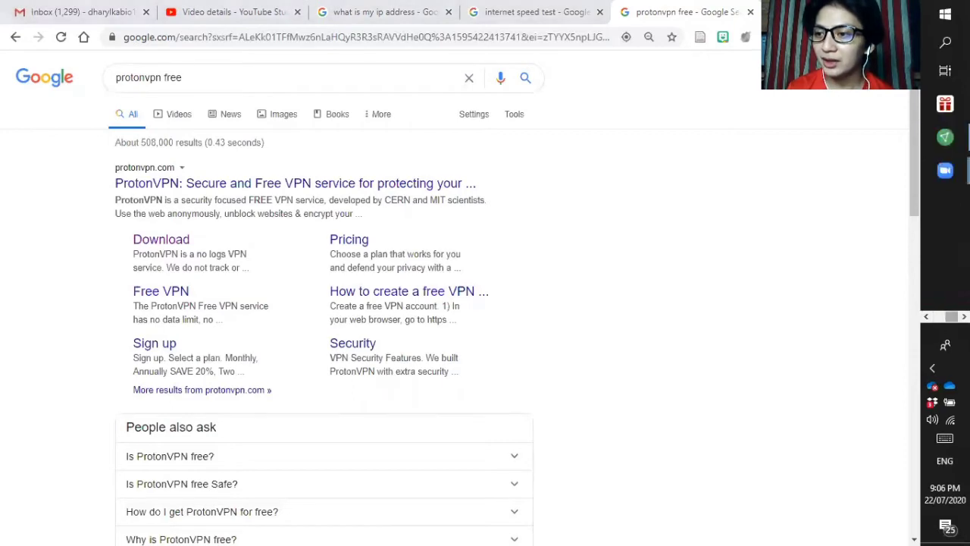
pyautogui.click(945, 137)
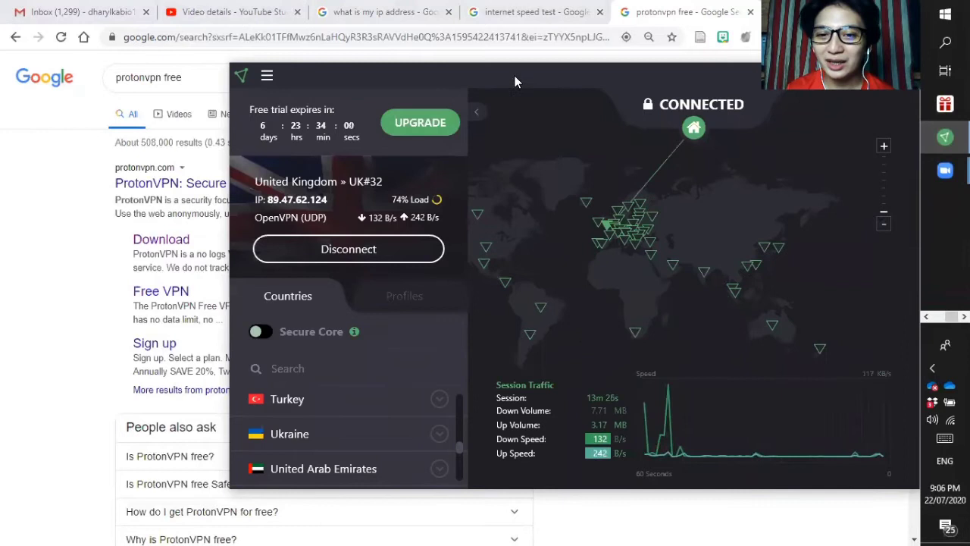
pyautogui.moveTo(514, 74); pyautogui.dragTo(417, 58)
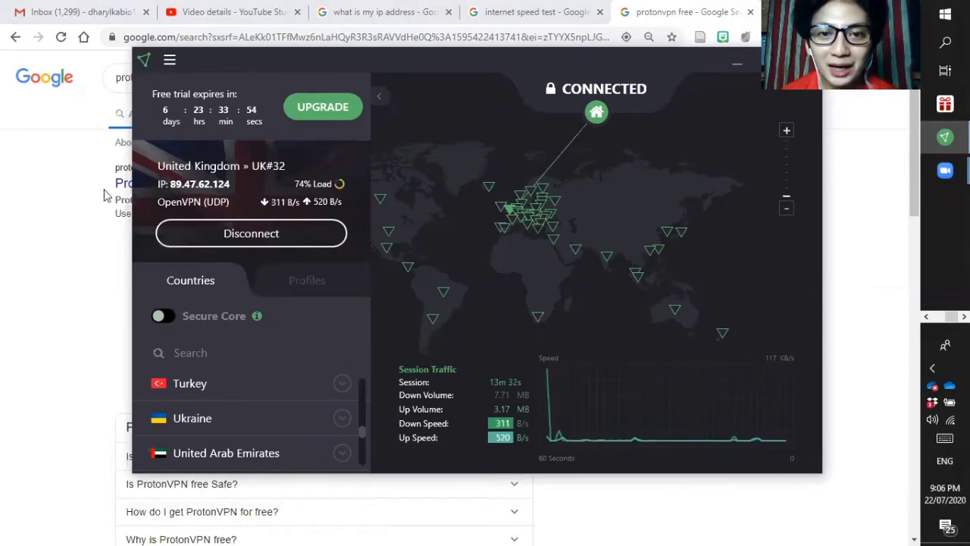
pyautogui.click(66, 186)
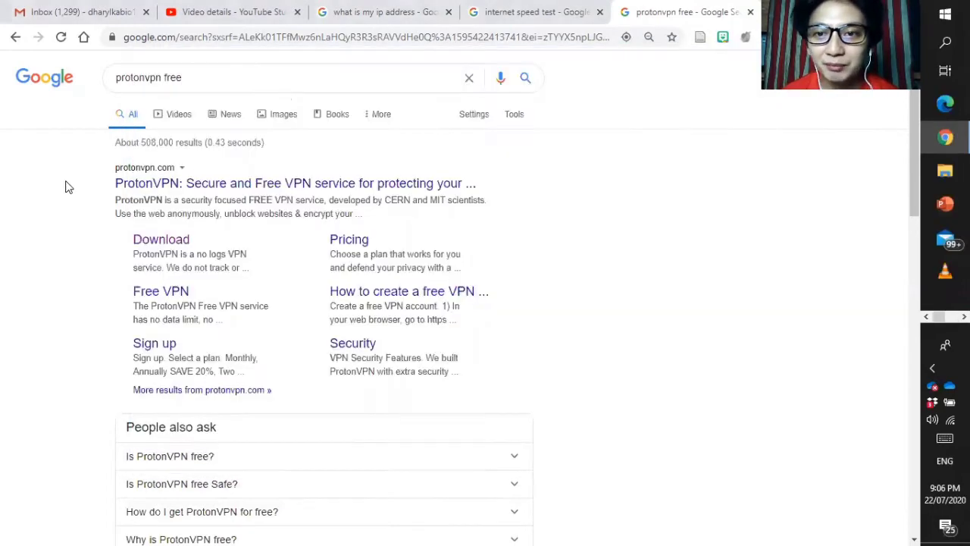
# Switch back to the 'what is my ip address' tab, still showing 120.29.117.119
pyautogui.click(338, 14)
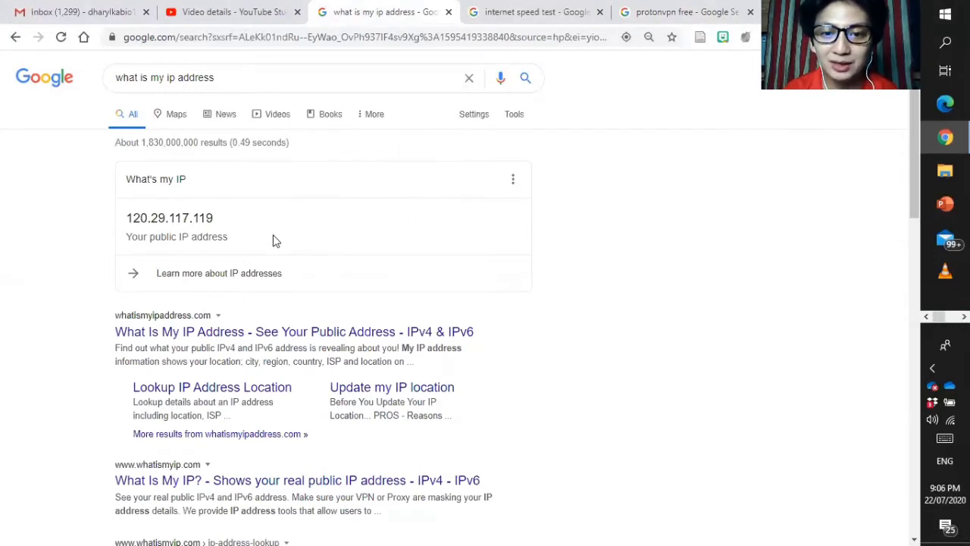
pyautogui.press('ctrl')
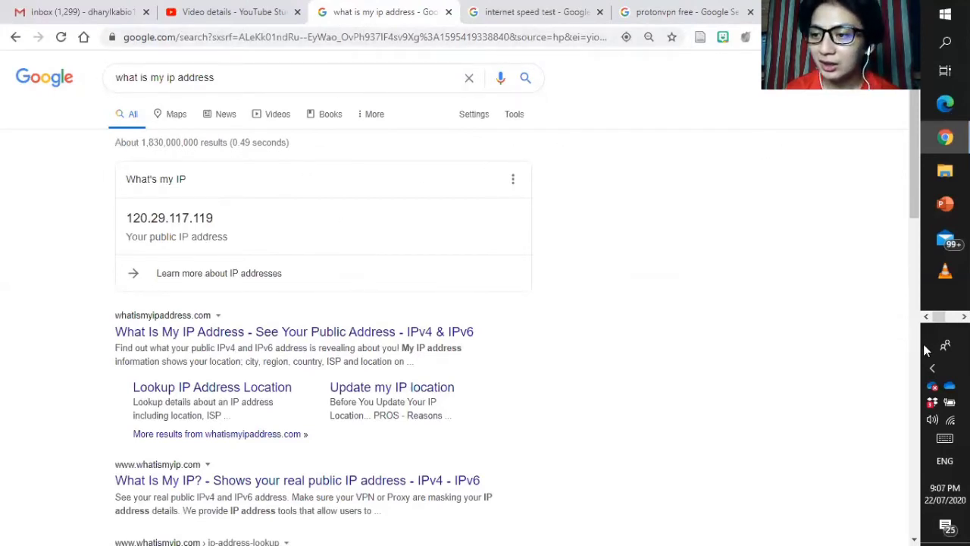
pyautogui.click(965, 317)
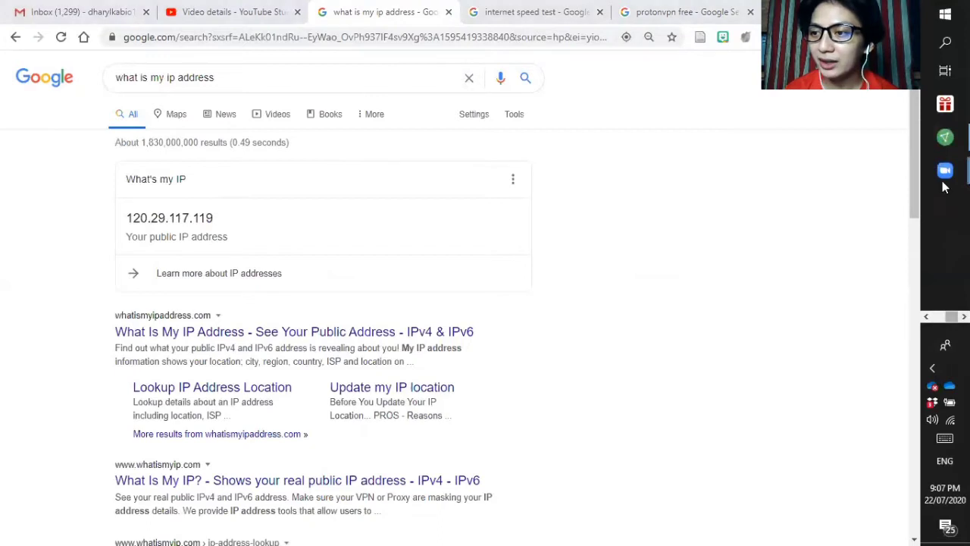
pyautogui.click(945, 136)
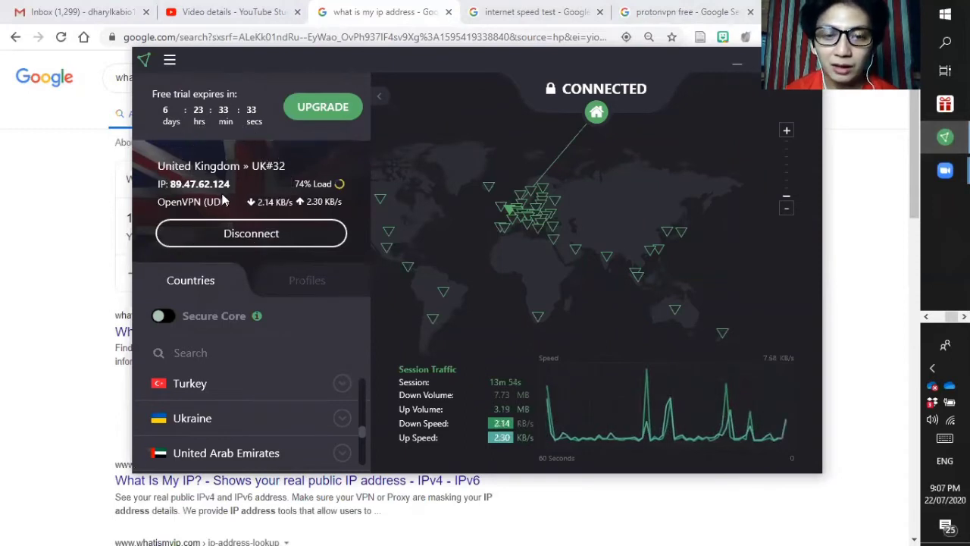
pyautogui.click(47, 164)
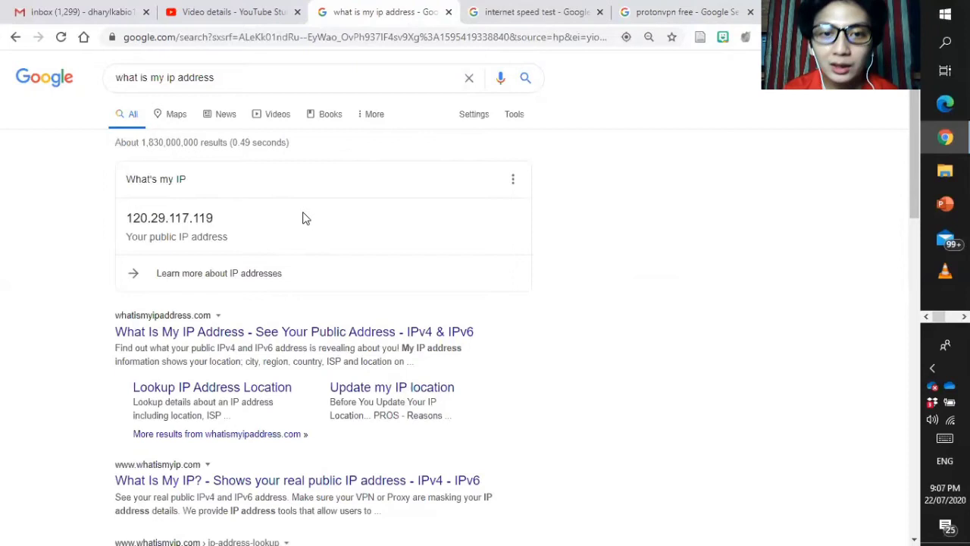
# Reload the IP lookup until it reports the new public IP 89.47.62.124
pyautogui.click(62, 38)
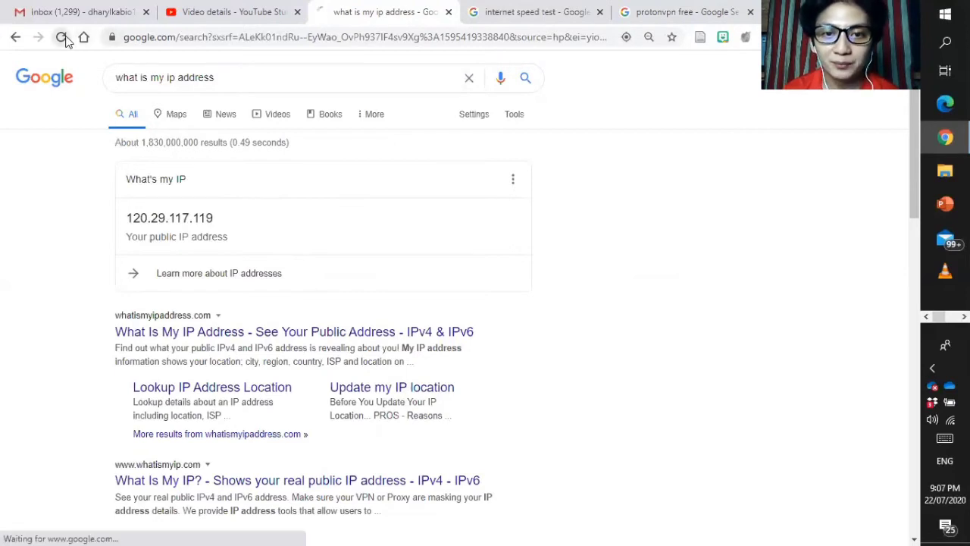
pyautogui.click(62, 37)
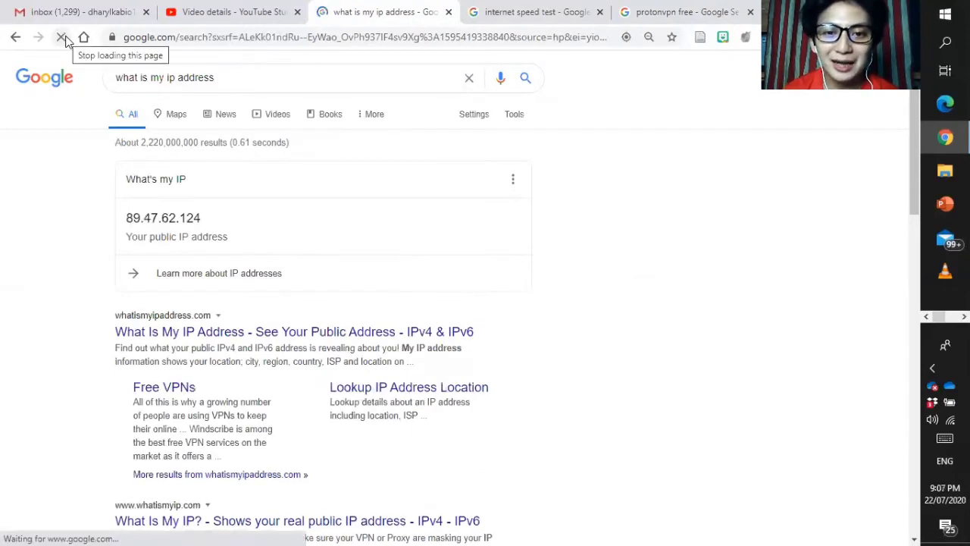
pyautogui.click(212, 216)
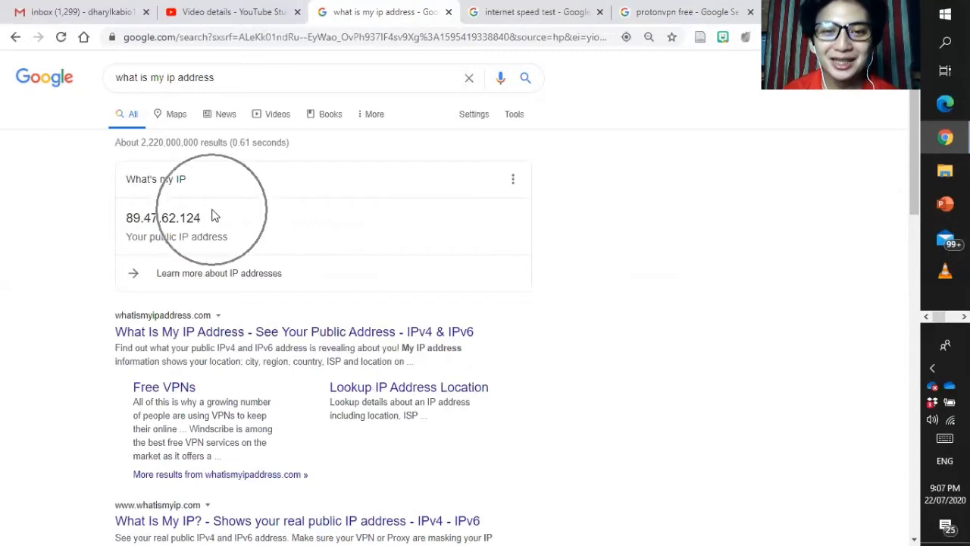
pyautogui.click(147, 241)
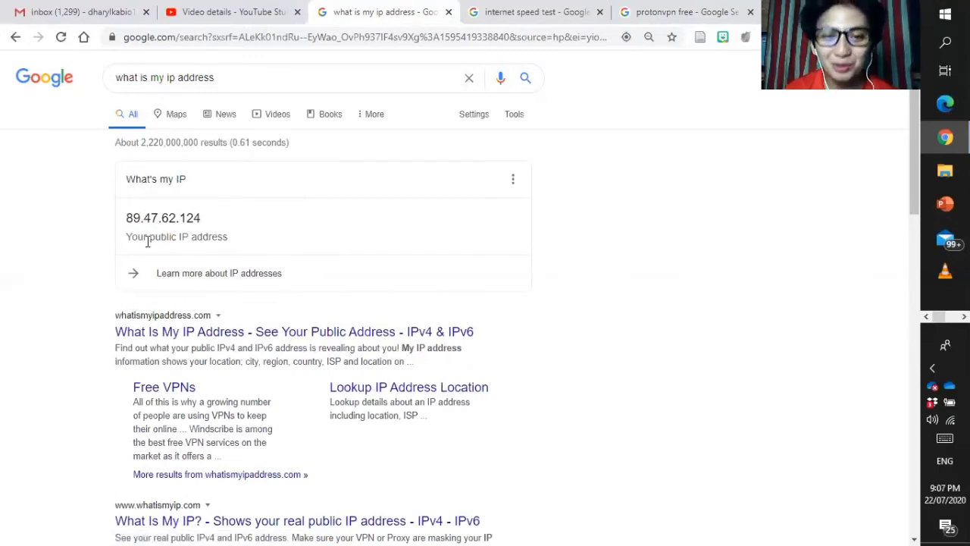
pyautogui.click(222, 237)
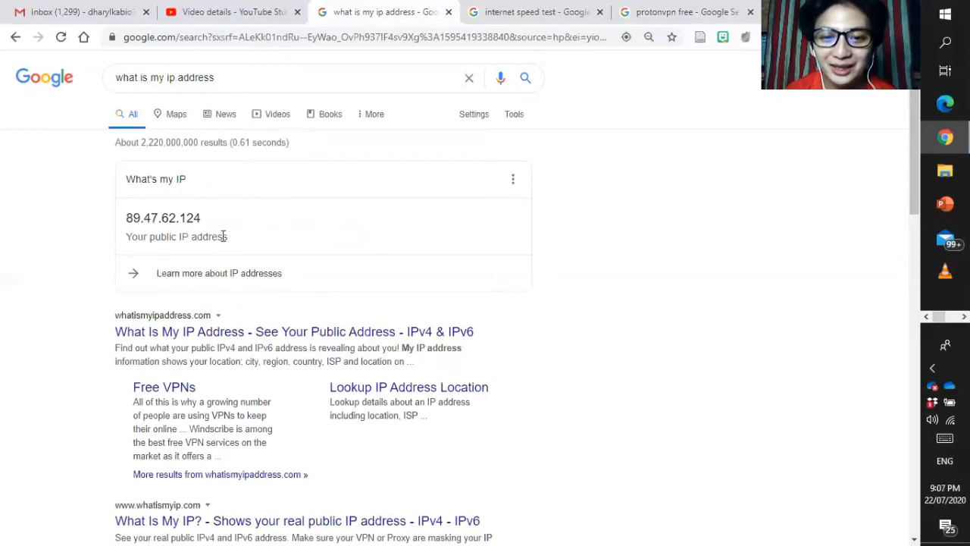
pyautogui.click(223, 236)
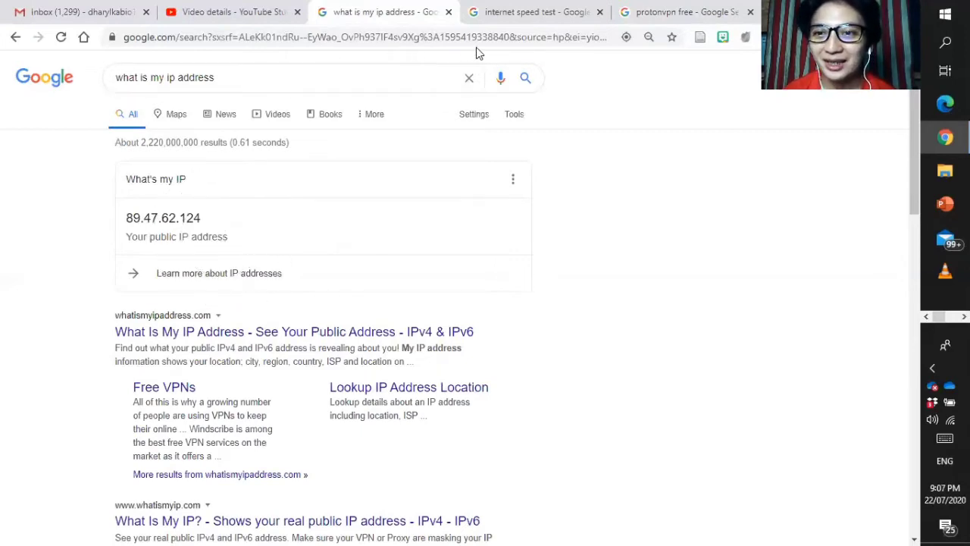
# Run Google's speed test, restarting once: 0.25 Mbps down, 19.1 Mbps up via London
pyautogui.click(481, 14)
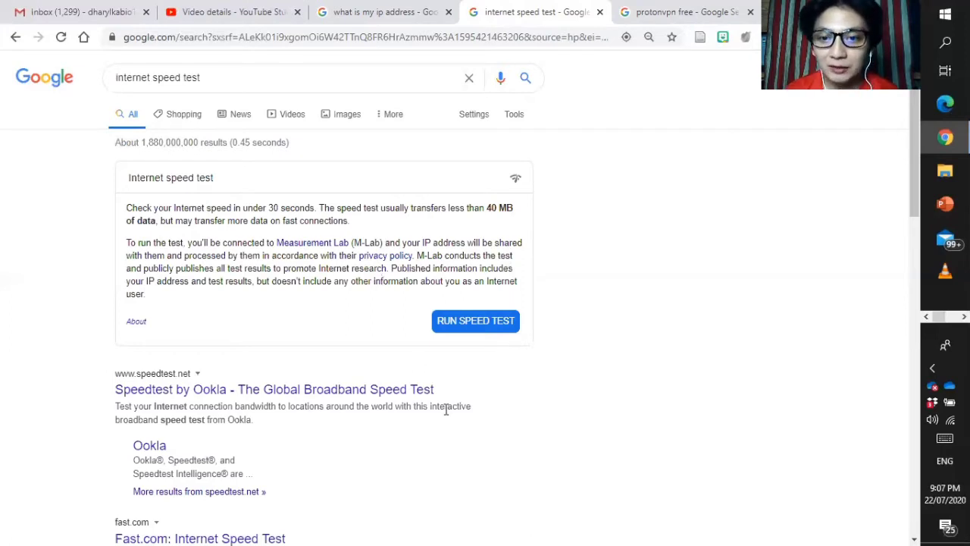
pyautogui.click(474, 328)
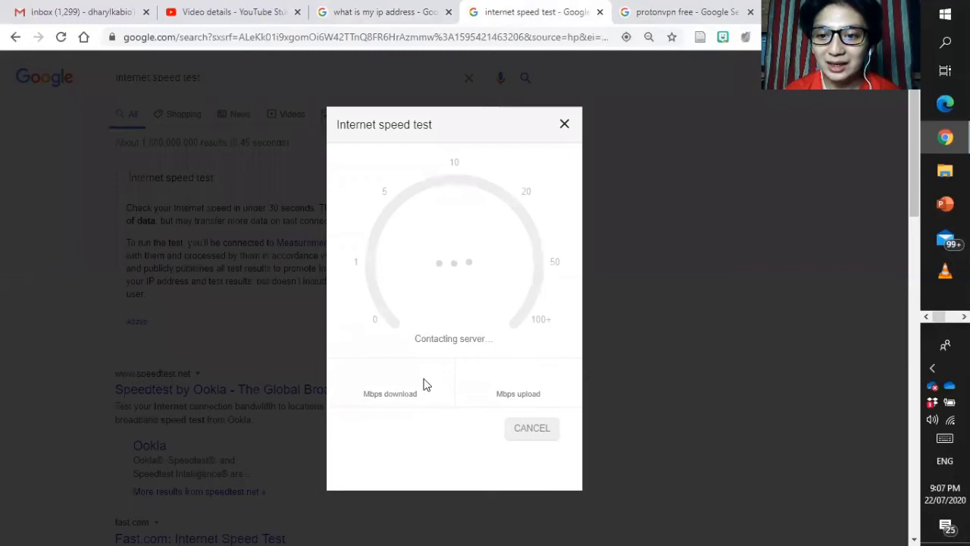
pyautogui.click(564, 124)
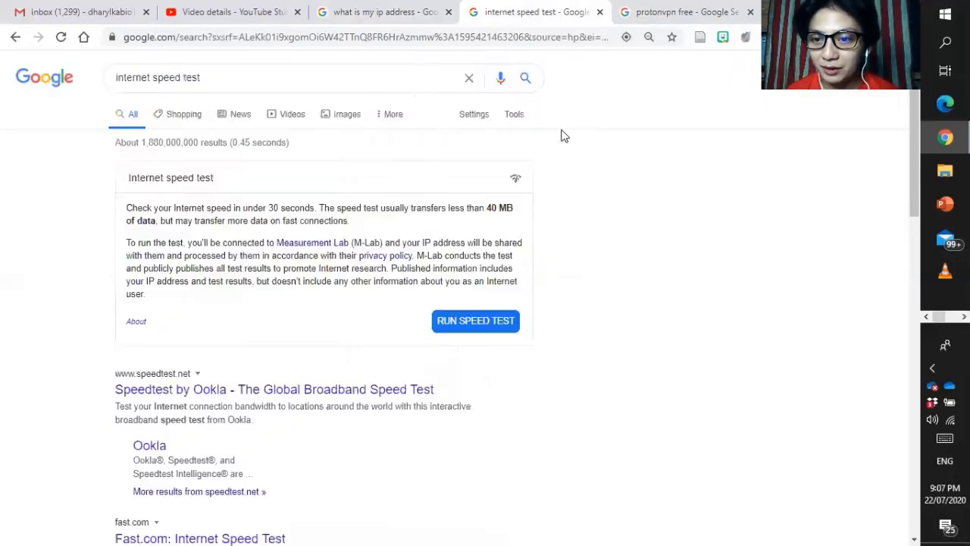
pyautogui.click(56, 42)
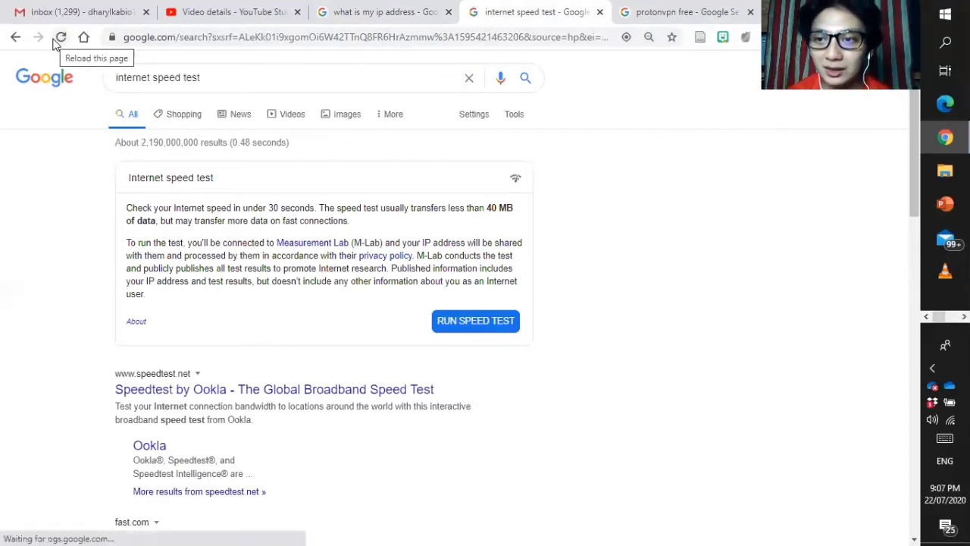
pyautogui.click(486, 326)
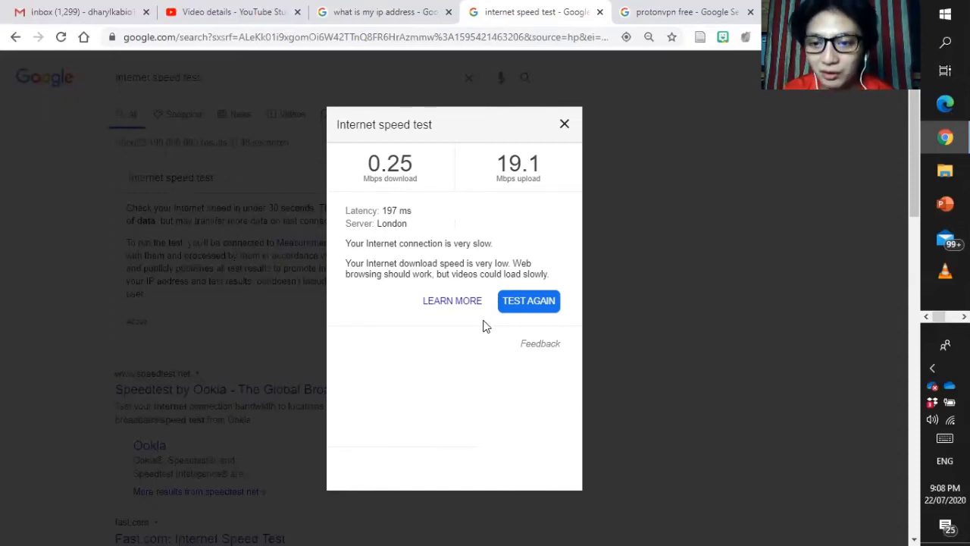
# Close the speed test and connect ProtonVPN to United States server US-WA#14 (IP 199.187.211.105)
pyautogui.click(564, 125)
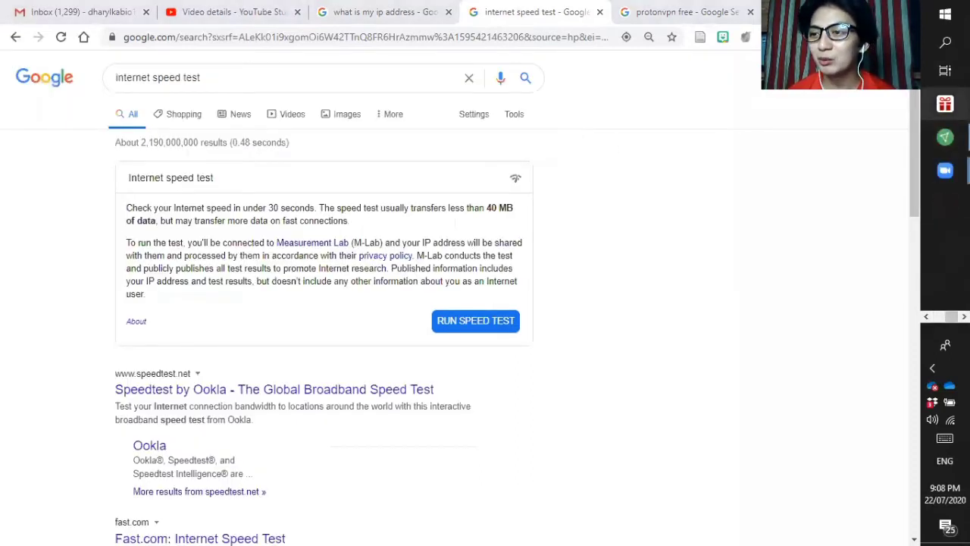
pyautogui.click(945, 138)
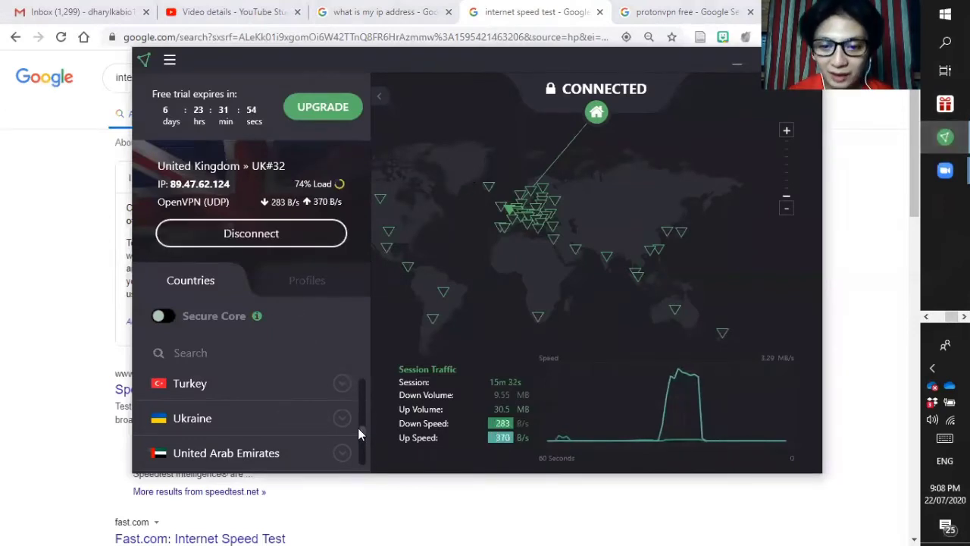
pyautogui.scroll(-5, 356, 440)
pyautogui.scroll(-10, 356, 448)
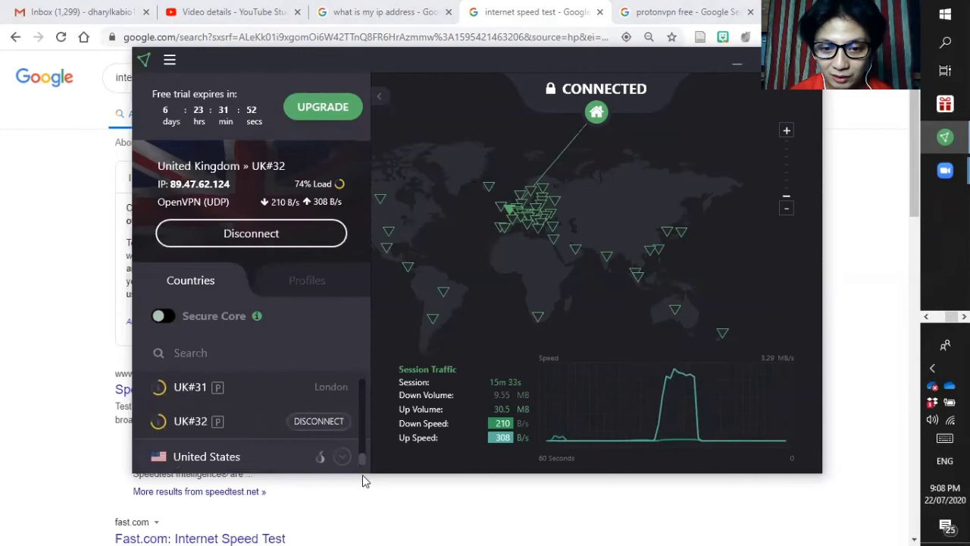
pyautogui.click(304, 458)
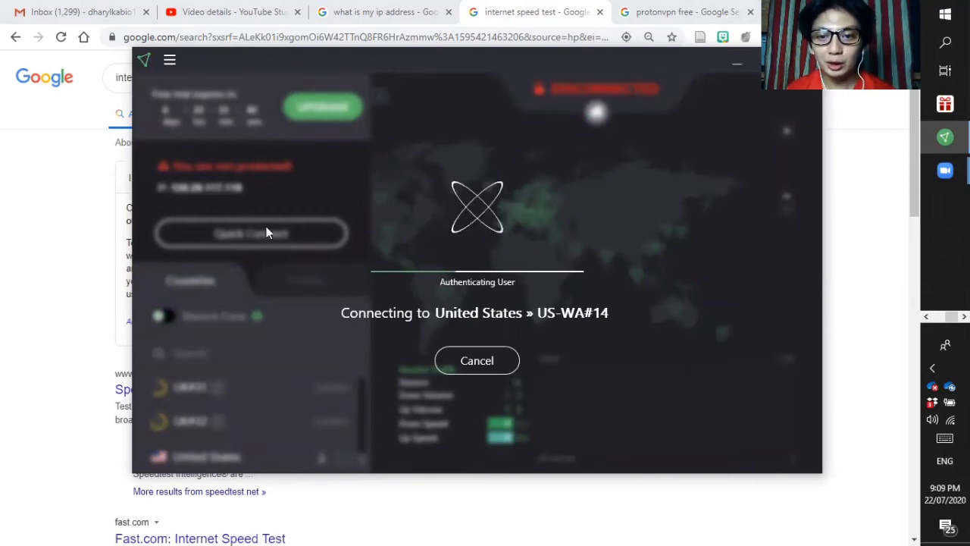
pyautogui.click(215, 198)
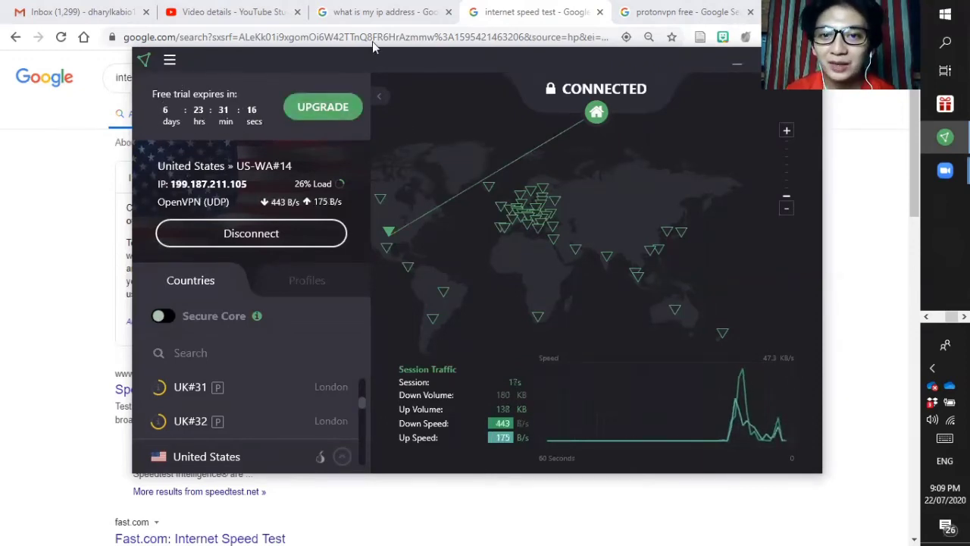
# Minimize ProtonVPN and reload the IP lookup tab, now showing 199.187.211.105
pyautogui.click(738, 66)
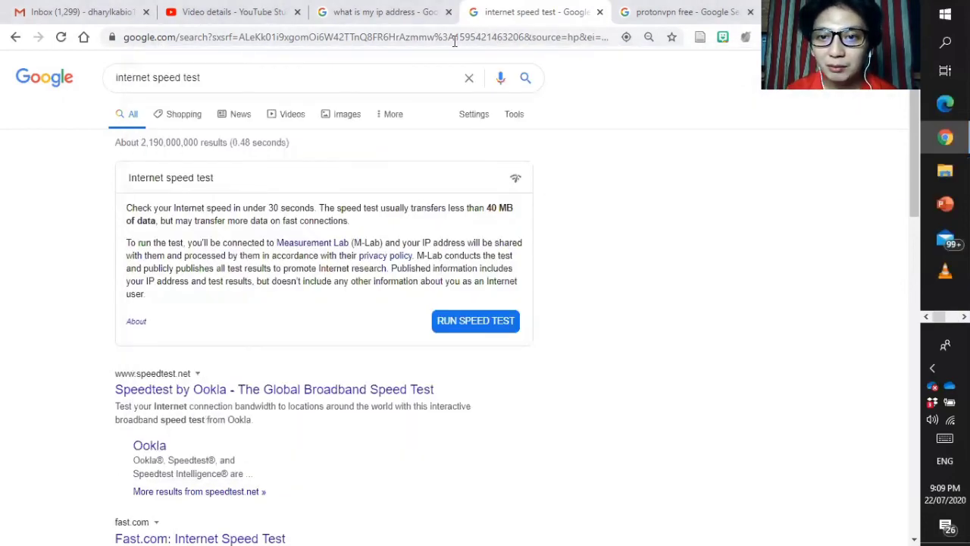
pyautogui.hotkey('ctrl', 'shift', 'Tab')
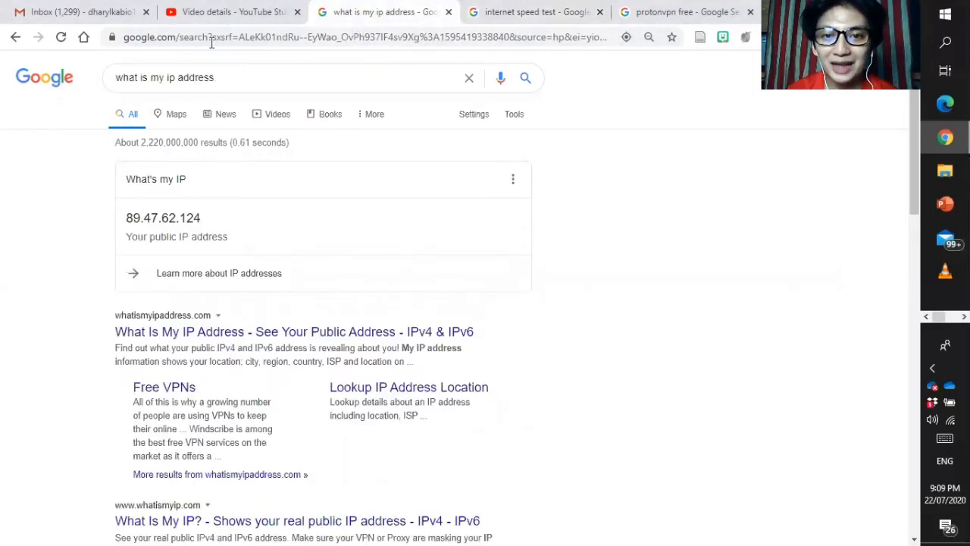
pyautogui.click(62, 38)
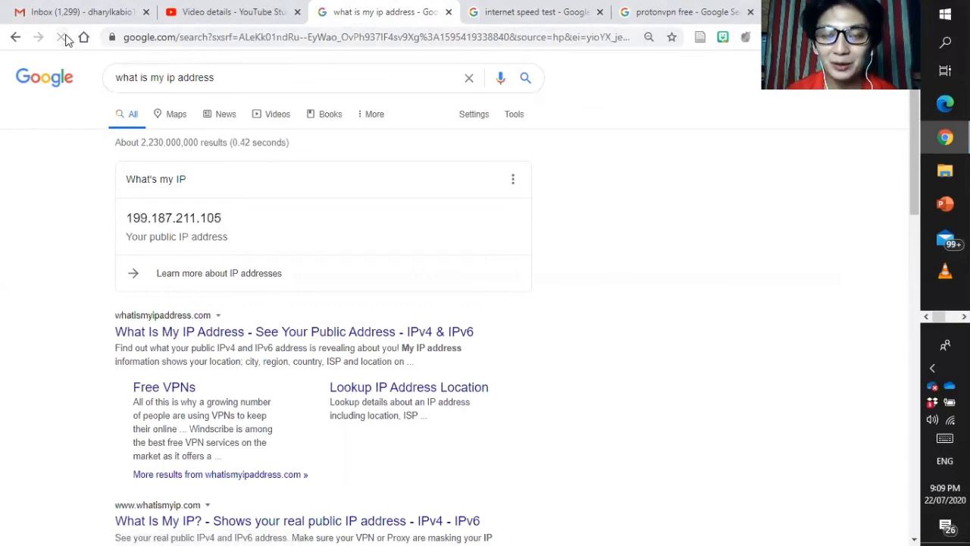
pyautogui.click(190, 224)
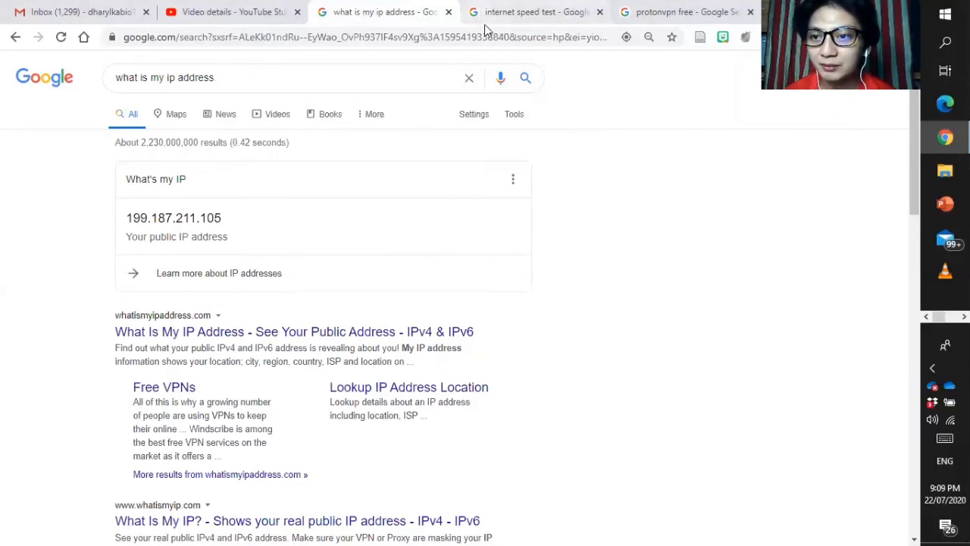
# Rerun the speed test over the US VPN: 13.0 Mbps down, 9.70 Mbps up via Seattle
pyautogui.click(571, 25)
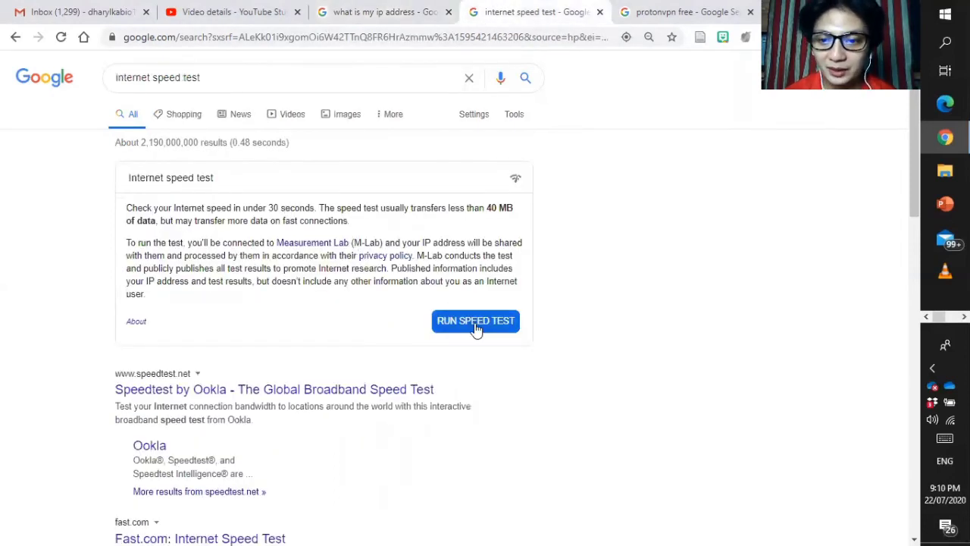
pyautogui.click(68, 39)
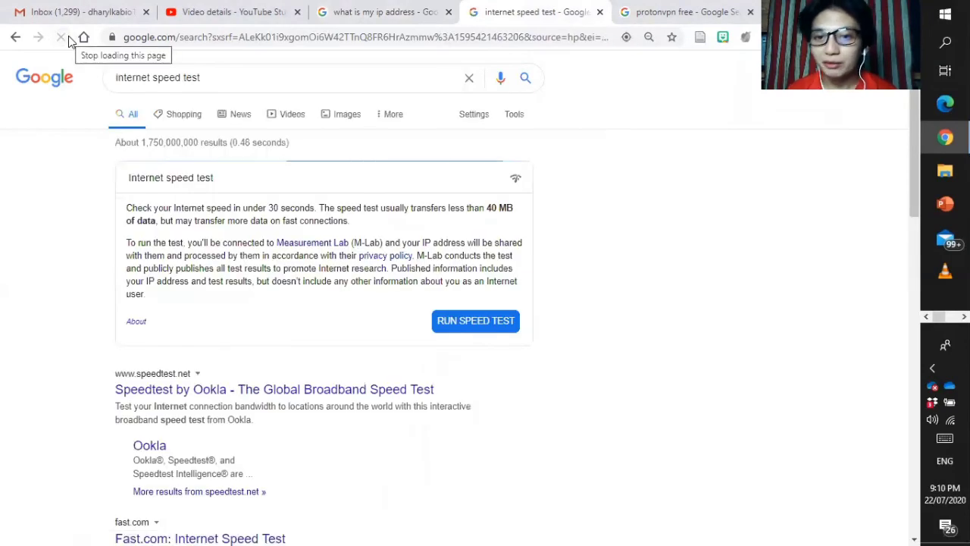
pyautogui.click(439, 325)
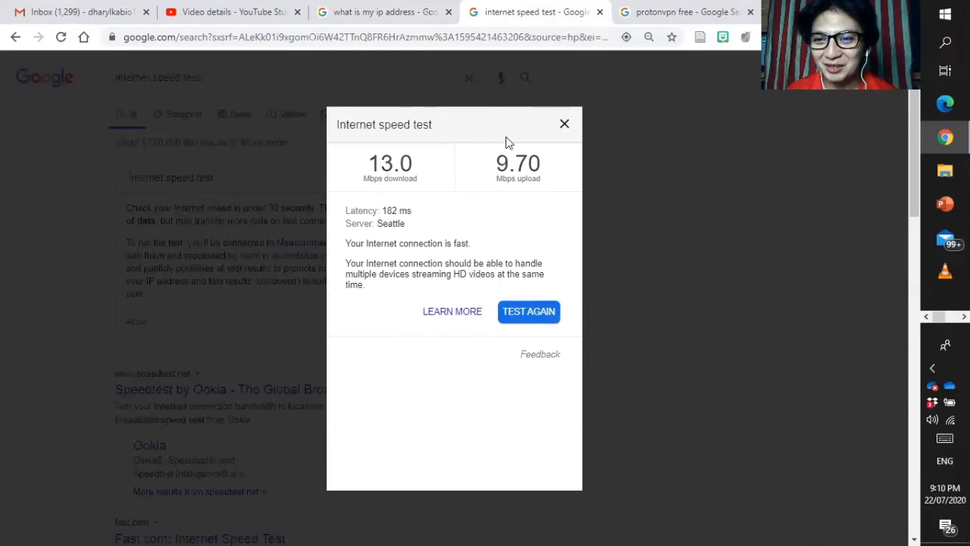
pyautogui.click(564, 125)
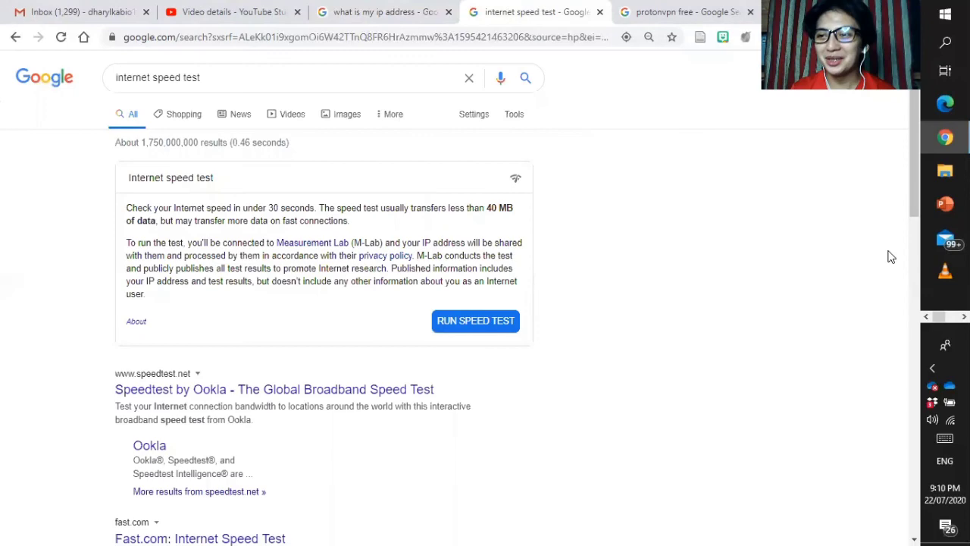
# Reopen the ProtonVPN window from the taskbar, still connected to US-WA#14
pyautogui.click(964, 316)
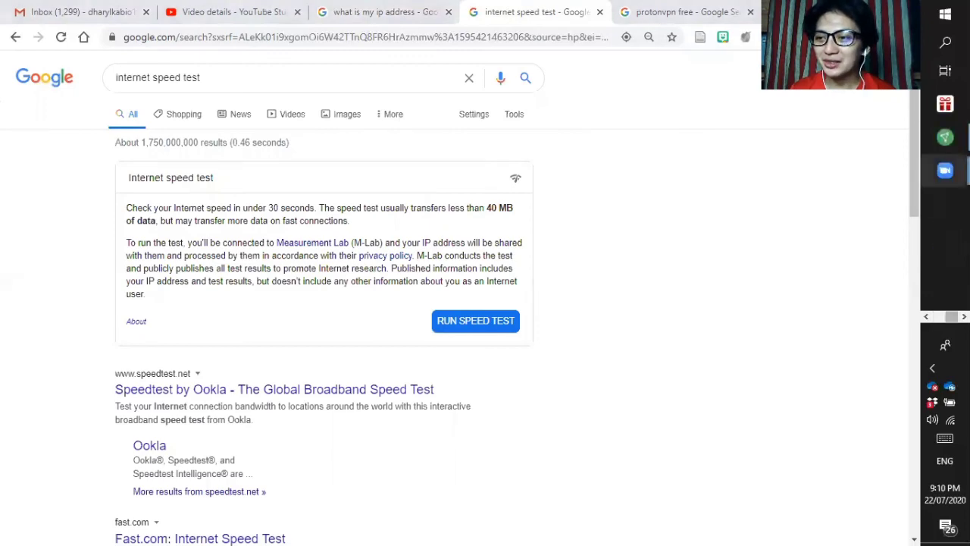
pyautogui.click(946, 137)
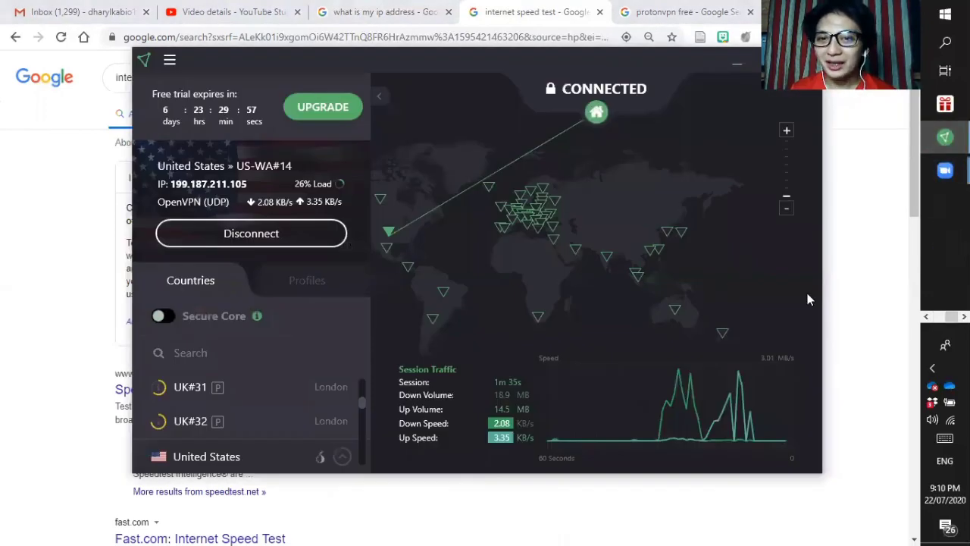